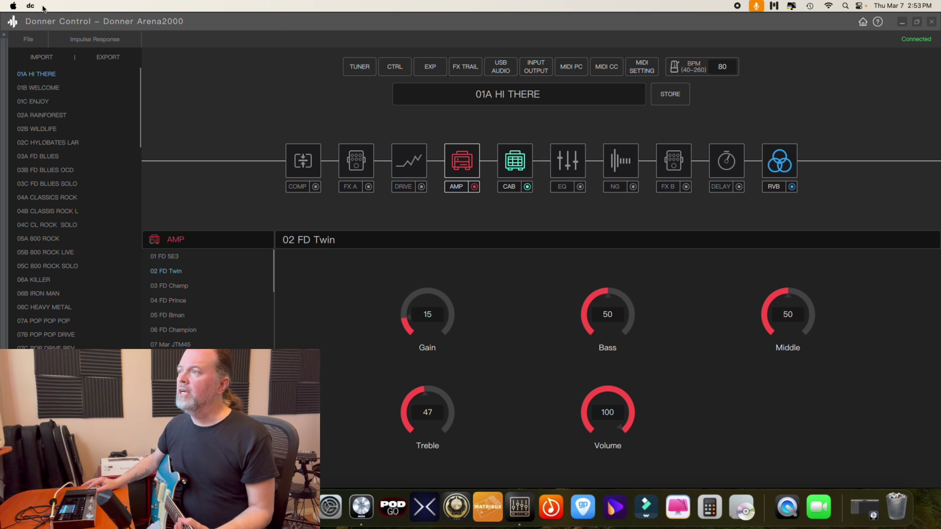
# - Look through the application menu and the impulse response slot list, then close them
pyautogui.click(32, 6)
pyautogui.click(33, 6)
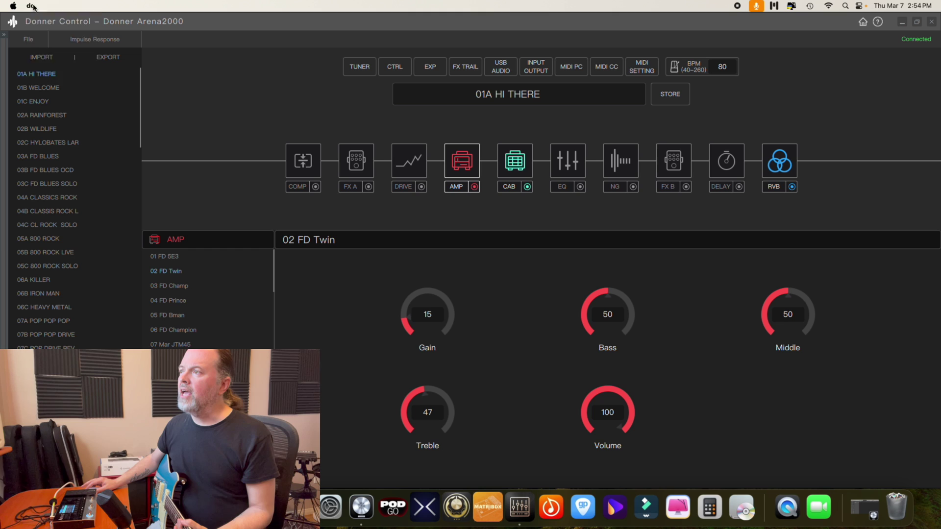
pyautogui.click(32, 6)
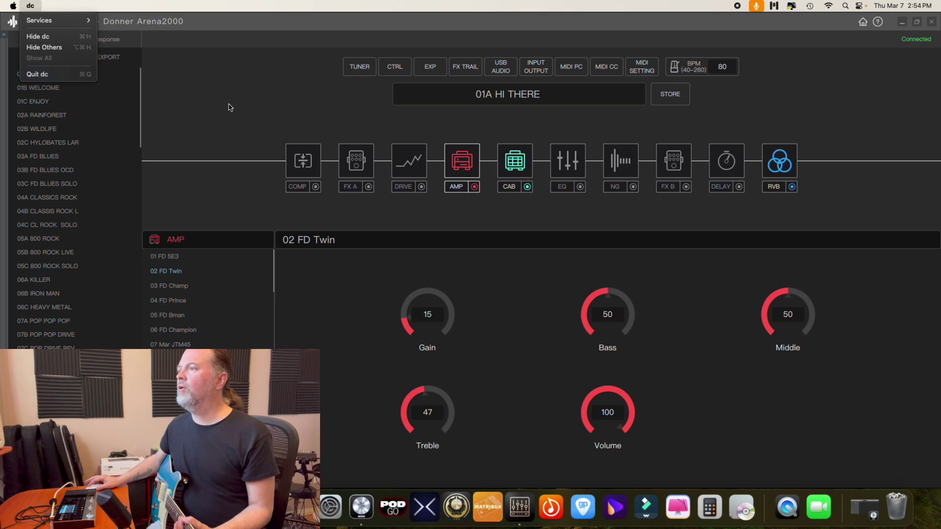
pyautogui.click(230, 107)
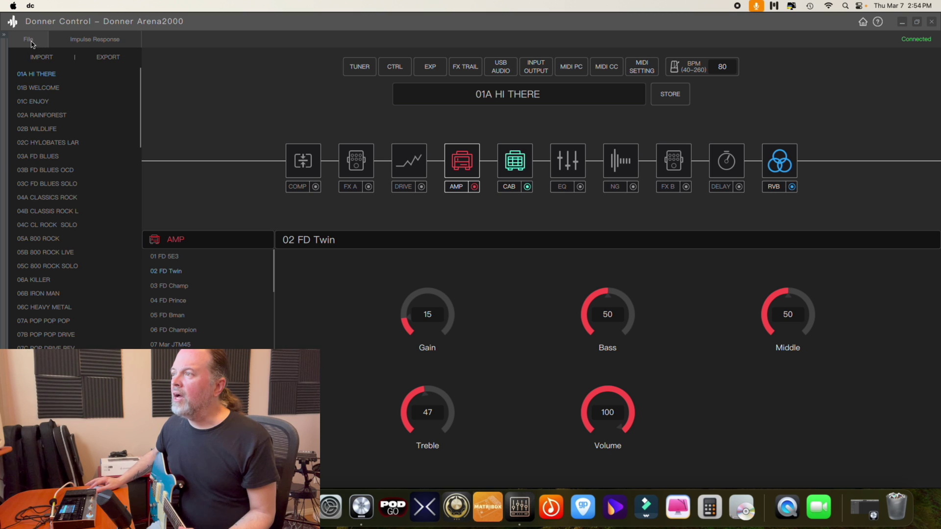
pyautogui.click(72, 41)
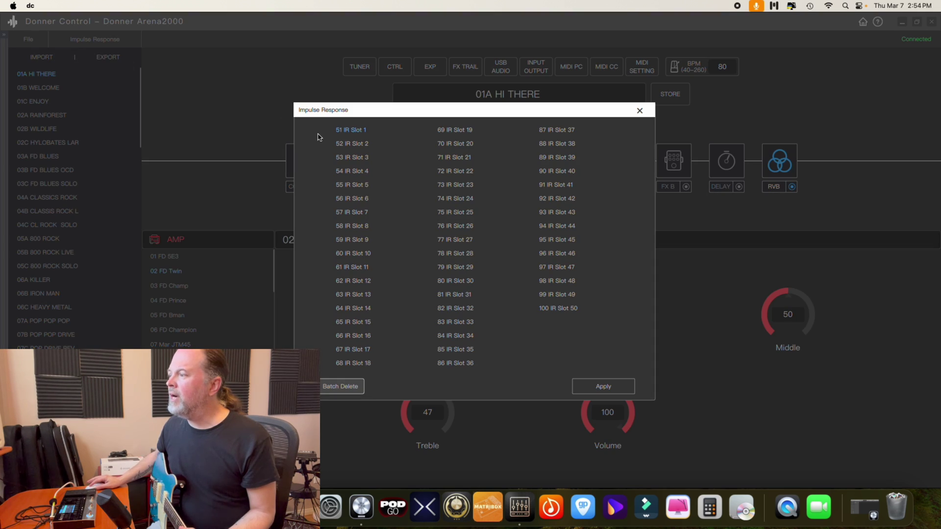
pyautogui.click(640, 110)
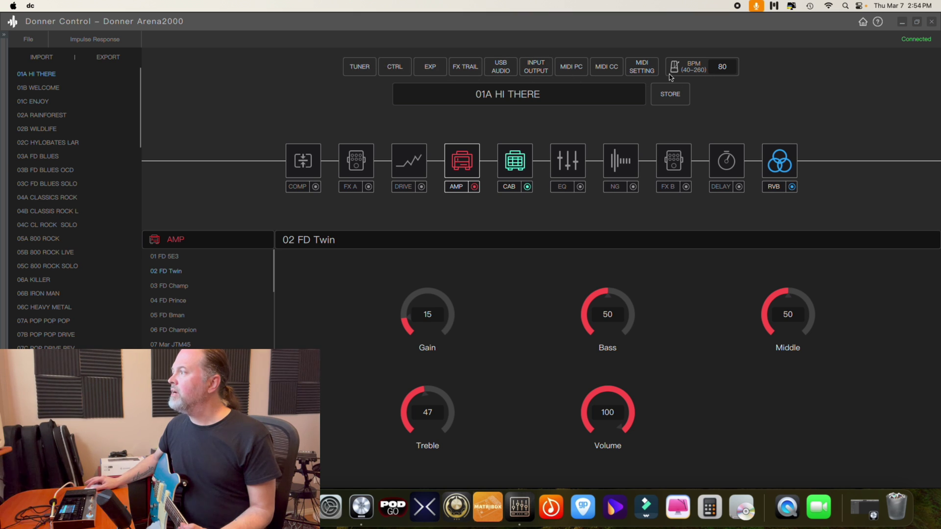
# - View the tuner, footswitch assignments and expression pedal settings, closing each in turn
pyautogui.click(364, 72)
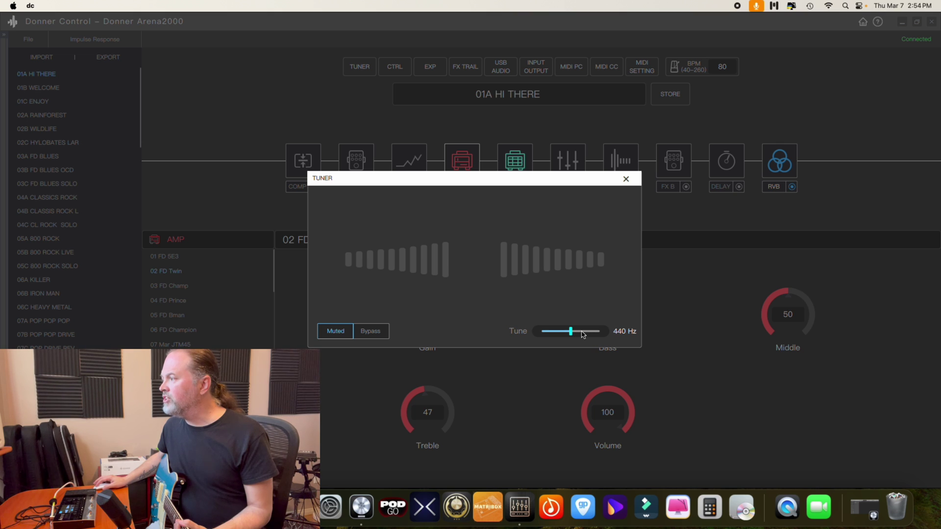
pyautogui.click(627, 180)
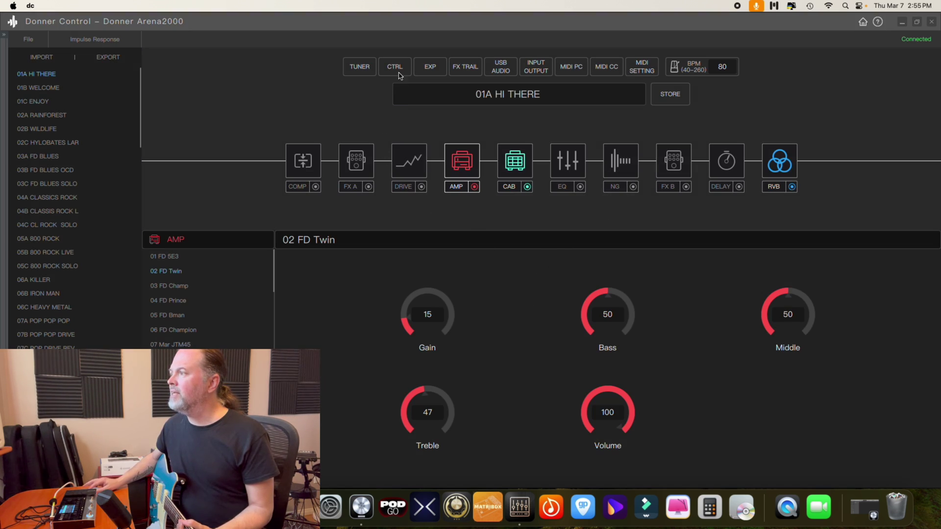
pyautogui.click(396, 67)
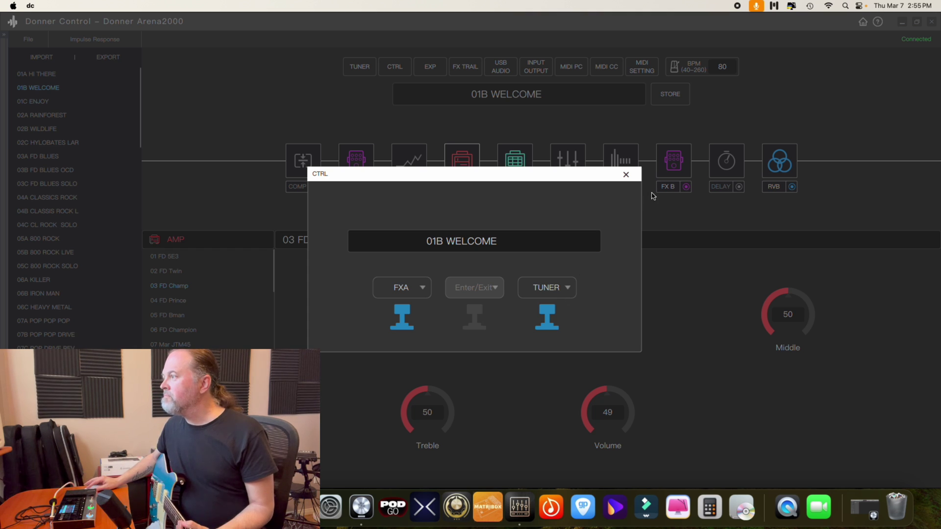
pyautogui.click(627, 175)
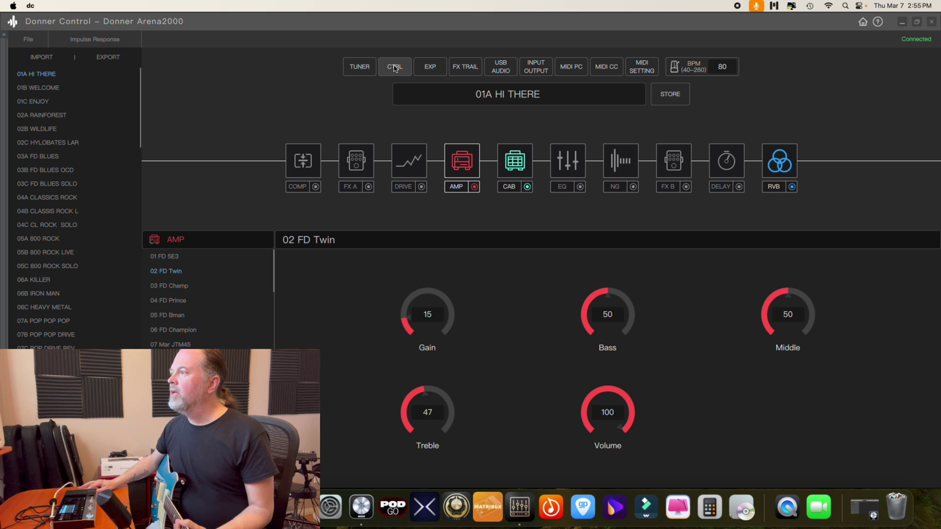
pyautogui.click(430, 67)
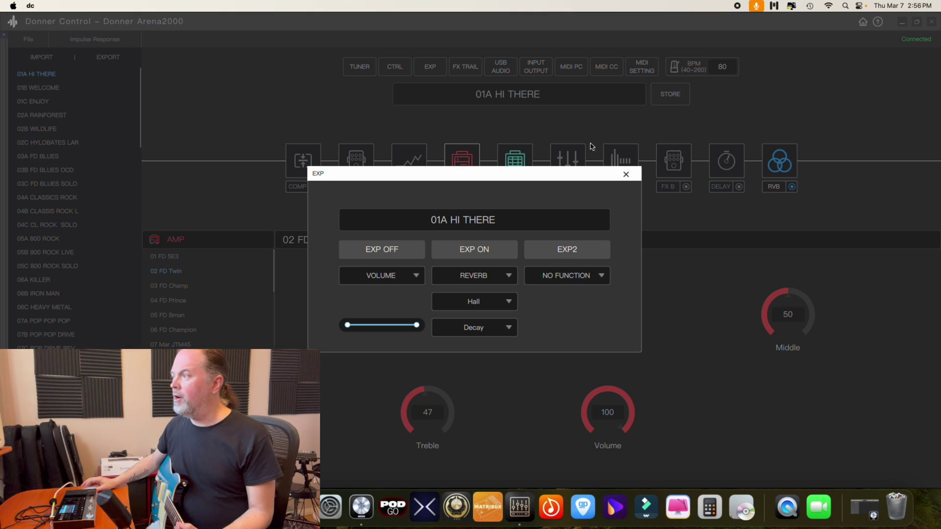
pyautogui.click(630, 177)
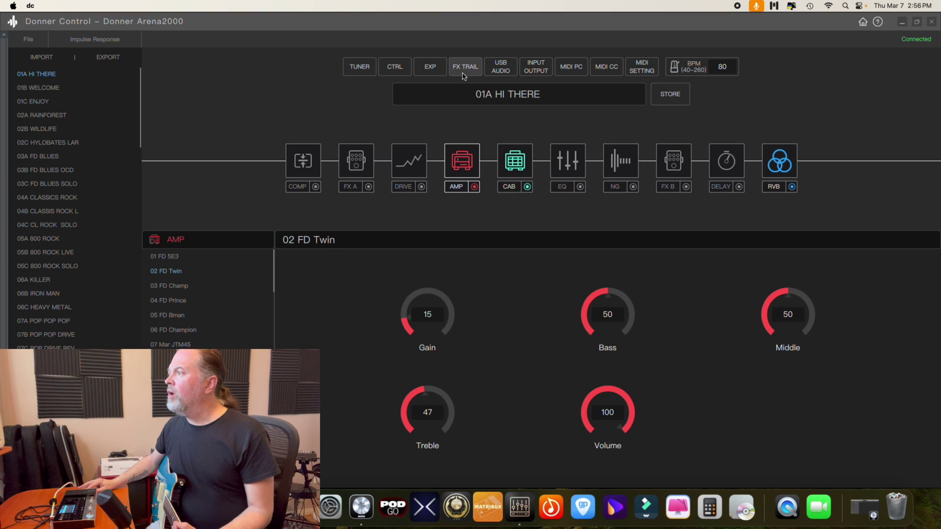
# - Check the effects trail and USB audio routing settings, then close them
pyautogui.click(468, 71)
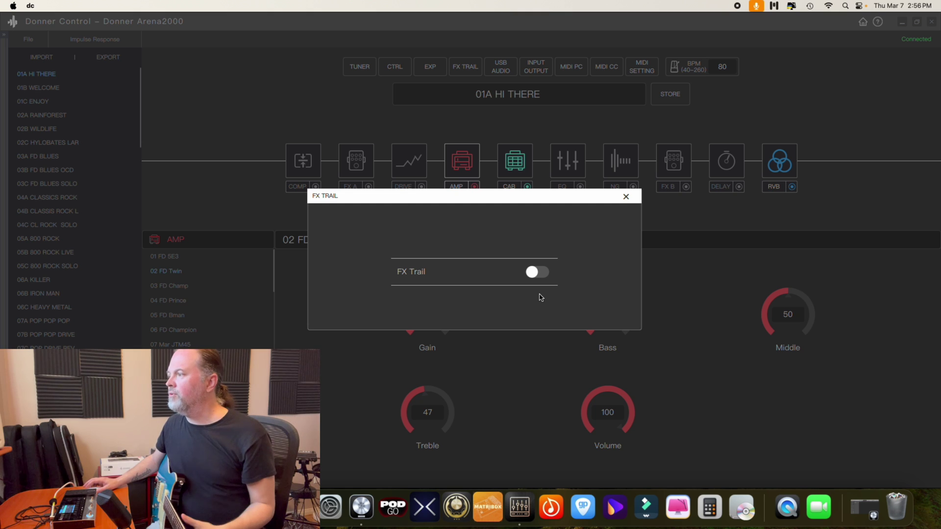
pyautogui.click(626, 196)
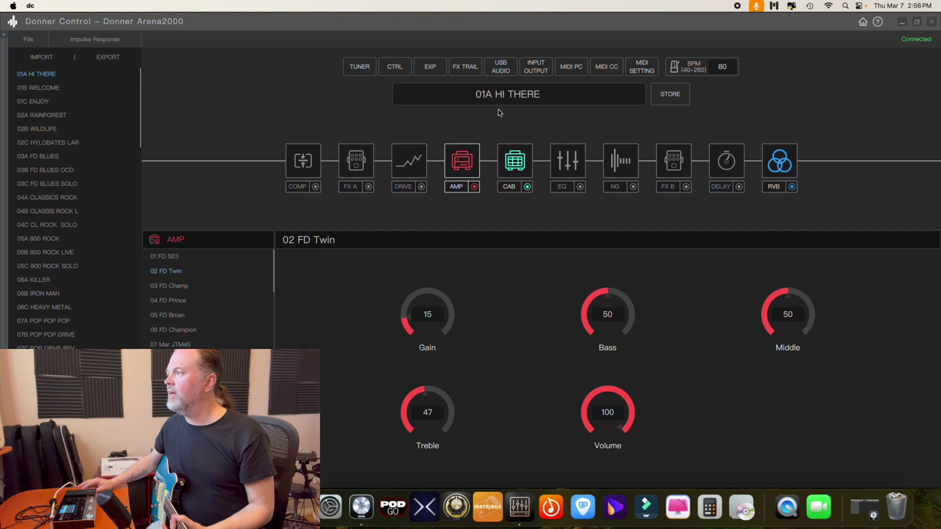
pyautogui.click(501, 71)
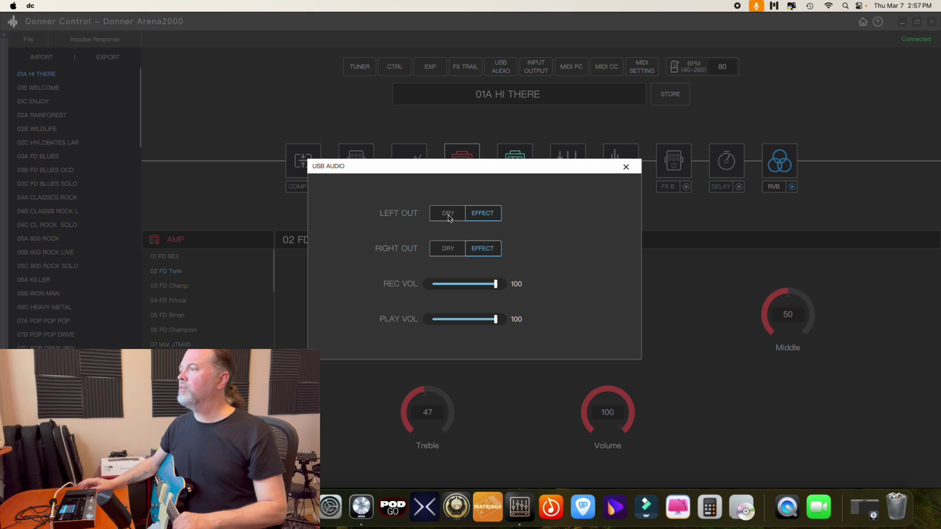
pyautogui.click(626, 166)
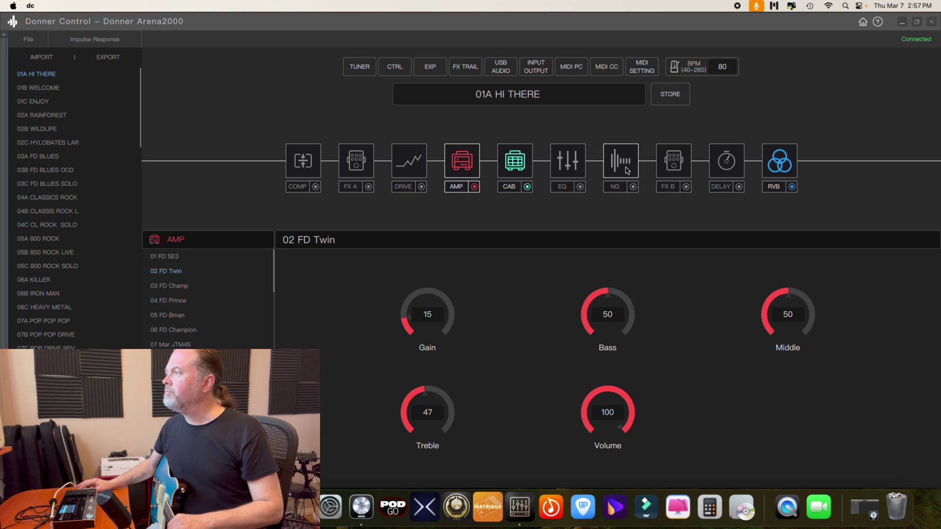
# - Open INPUT OUTPUT and toggle the first output's CAB simulation off and back on
pyautogui.click(536, 69)
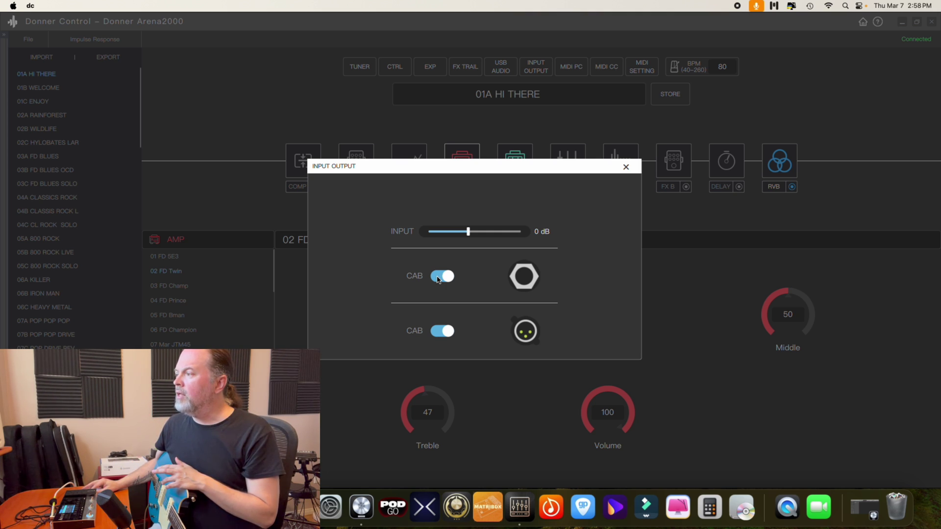
pyautogui.click(439, 278)
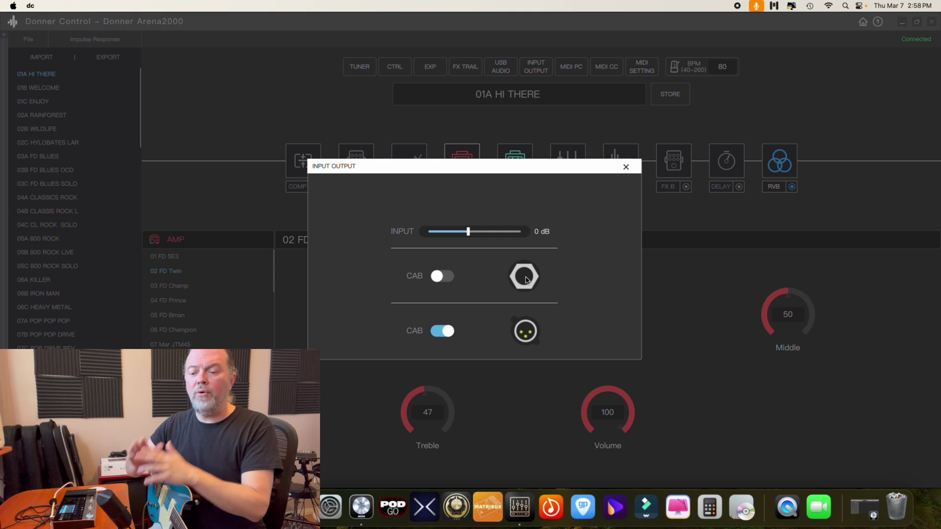
pyautogui.click(449, 277)
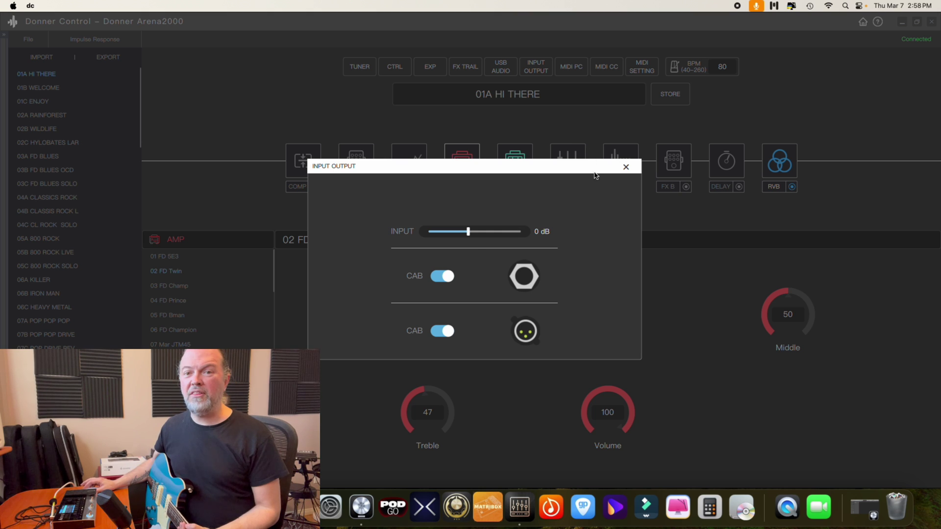
# - Close INPUT OUTPUT, then glance at the MIDI PC, MIDI CC and MIDI SETTING dialogs
pyautogui.click(626, 167)
pyautogui.click(578, 68)
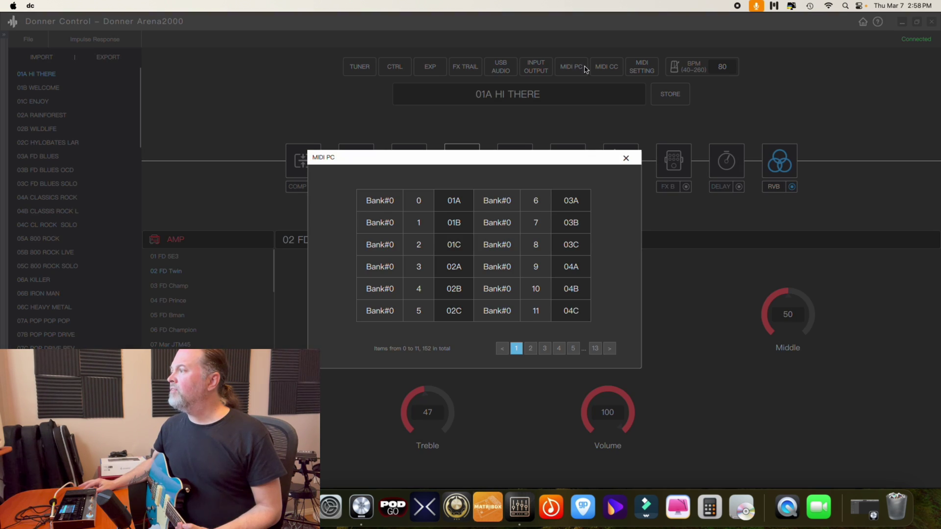
pyautogui.click(625, 157)
pyautogui.click(608, 67)
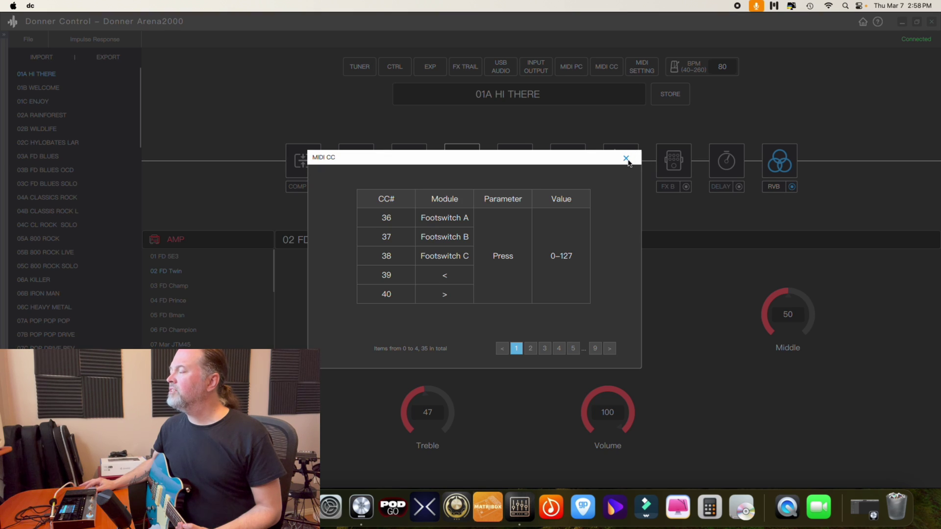
pyautogui.click(628, 158)
pyautogui.click(642, 67)
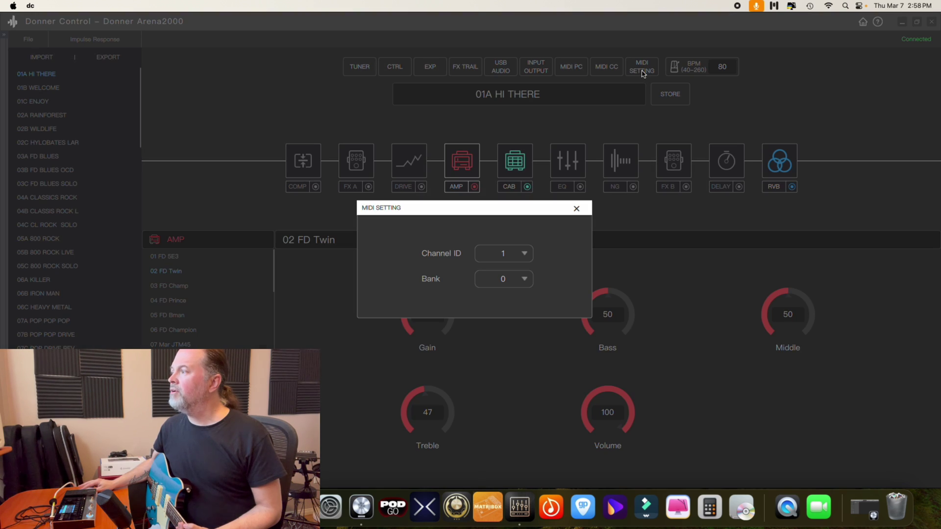
pyautogui.click(577, 210)
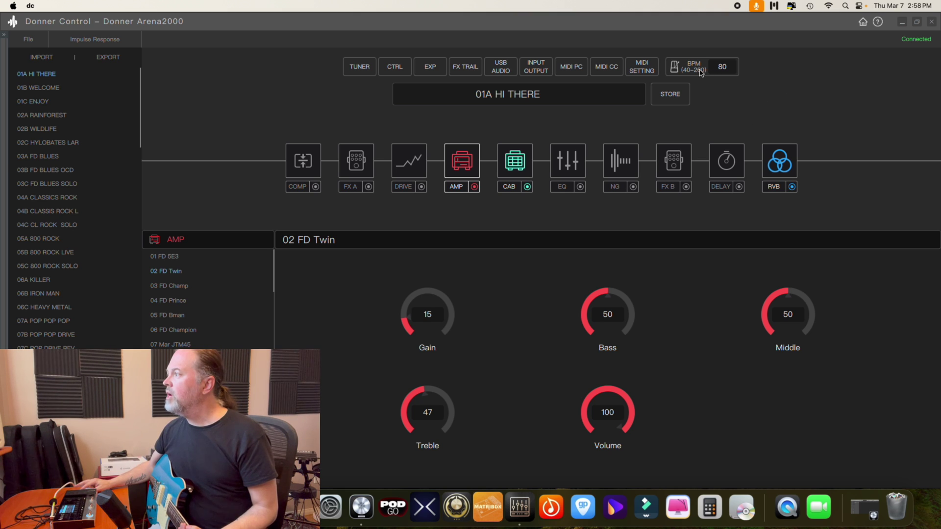
pyautogui.click(726, 72)
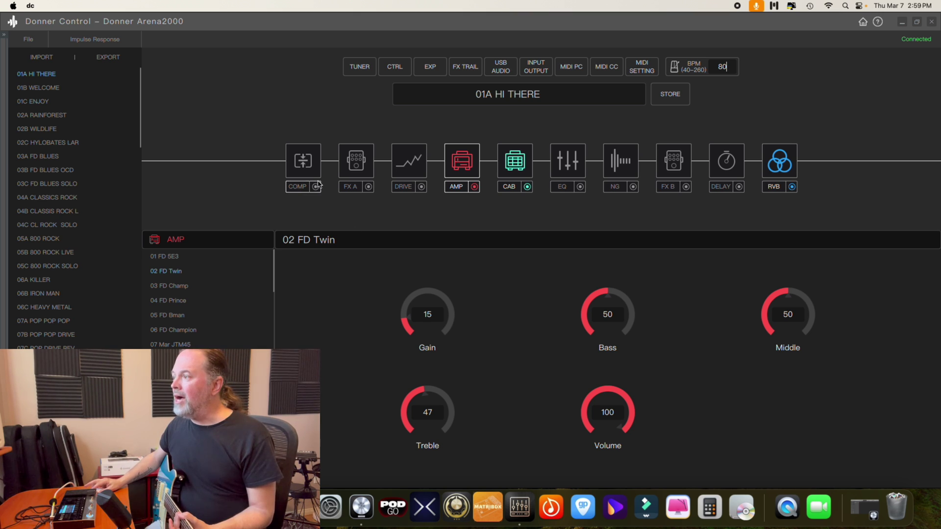
# - Step through COMP and FX A to the drive's Tube808 and raise its Gain to 50
pyautogui.click(304, 168)
pyautogui.click(357, 166)
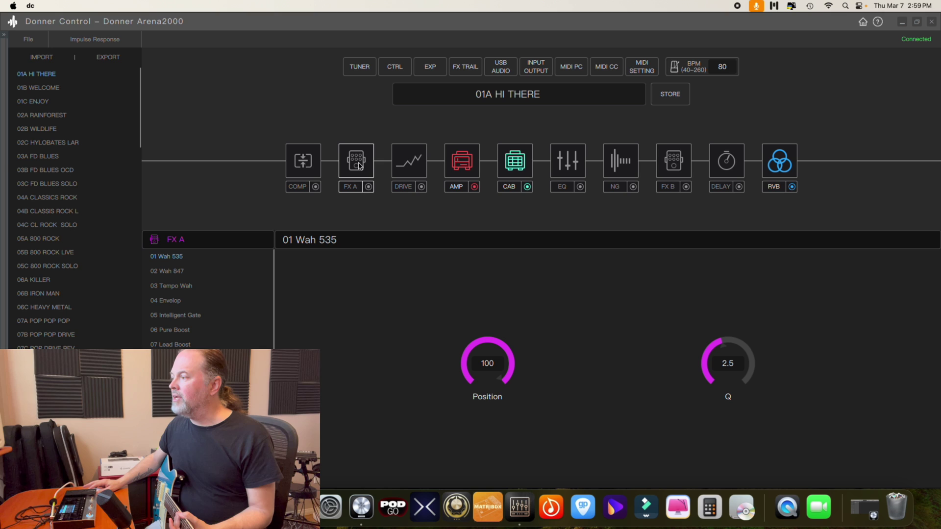
pyautogui.click(411, 164)
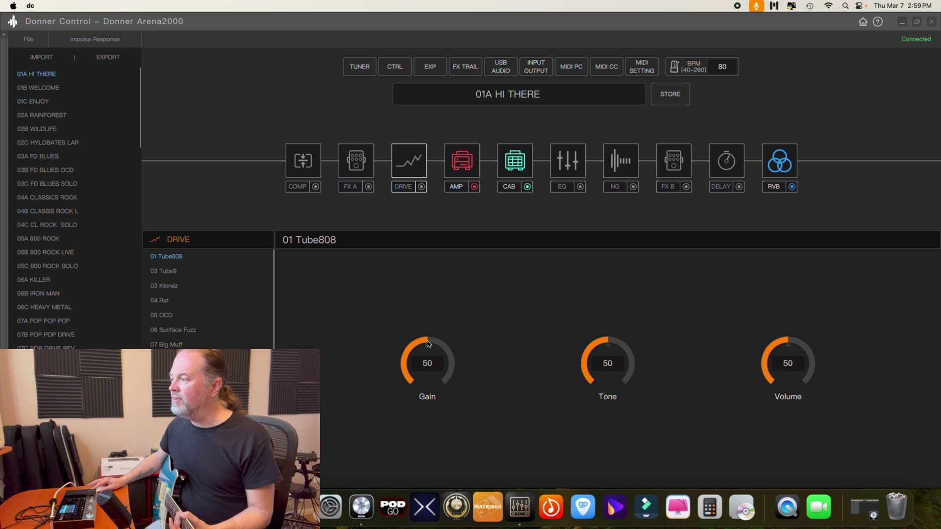
pyautogui.moveTo(428, 343); pyautogui.dragTo(429, 366)
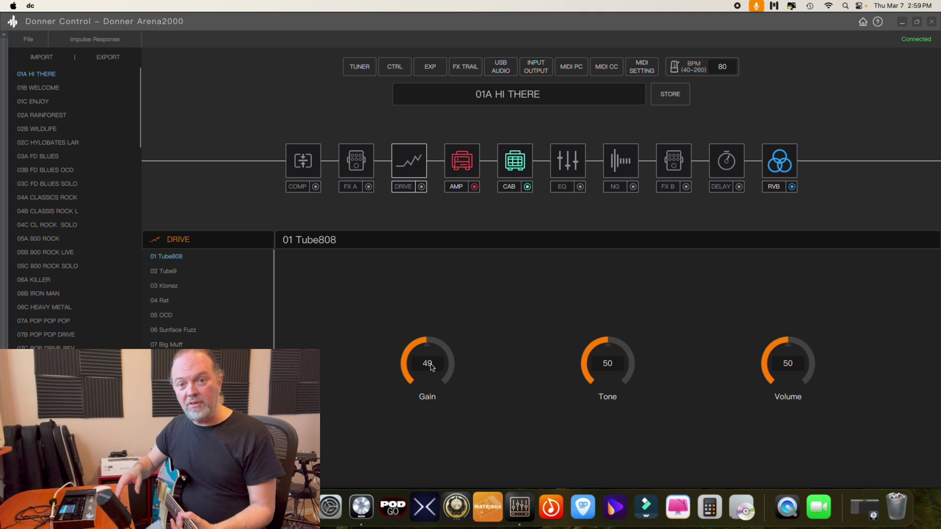
pyautogui.moveTo(427, 341)
pyautogui.mouseDown()
pyautogui.moveTo(451, 367)
pyautogui.moveTo(445, 381)
pyautogui.moveTo(451, 360)
pyautogui.moveTo(422, 340)
pyautogui.moveTo(407, 354)
pyautogui.moveTo(441, 349)
pyautogui.moveTo(429, 348)
pyautogui.mouseUp()
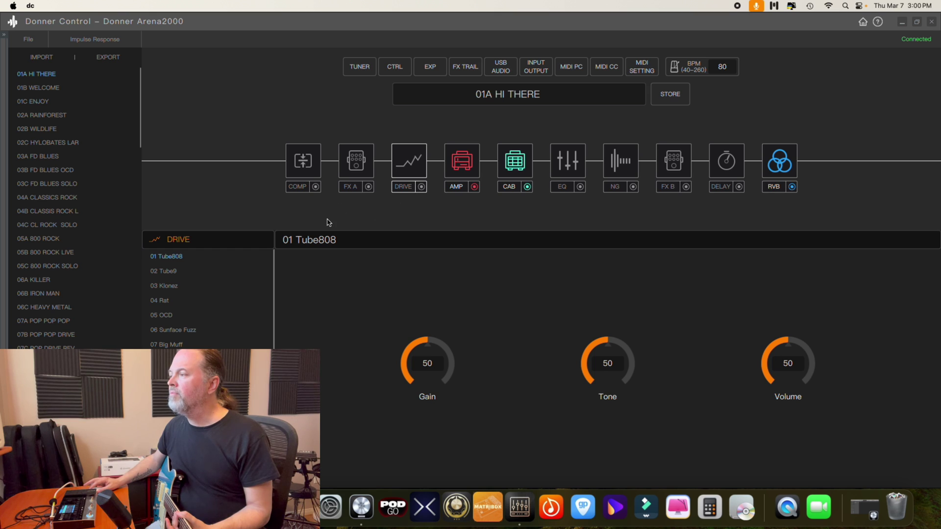
# - Show the COMP block's 01 LA-2A settings (Gain 49, Peak Reduction 60), ending with it switched off
pyautogui.click(316, 187)
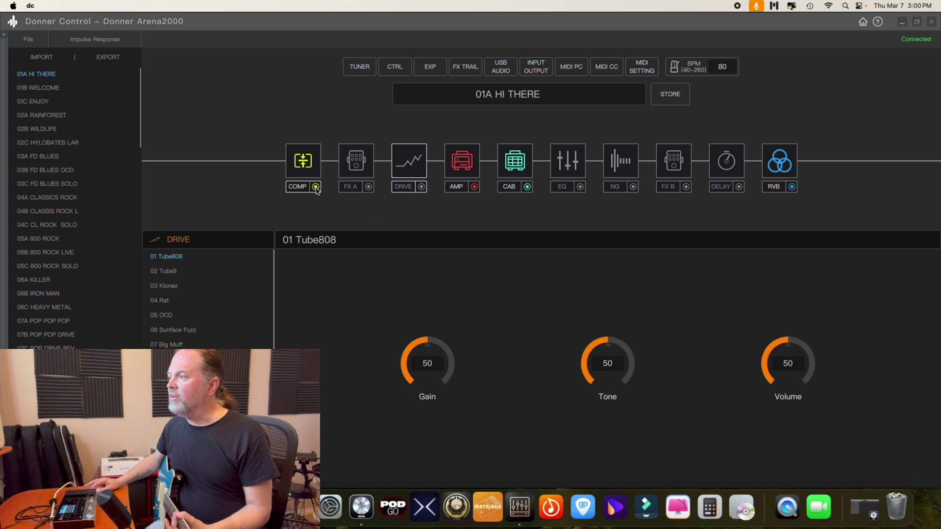
pyautogui.click(316, 187)
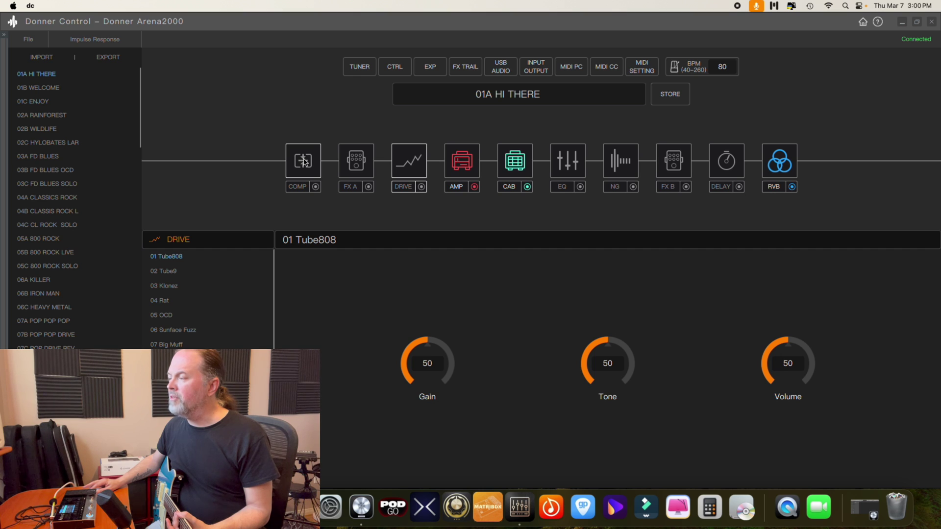
pyautogui.click(303, 162)
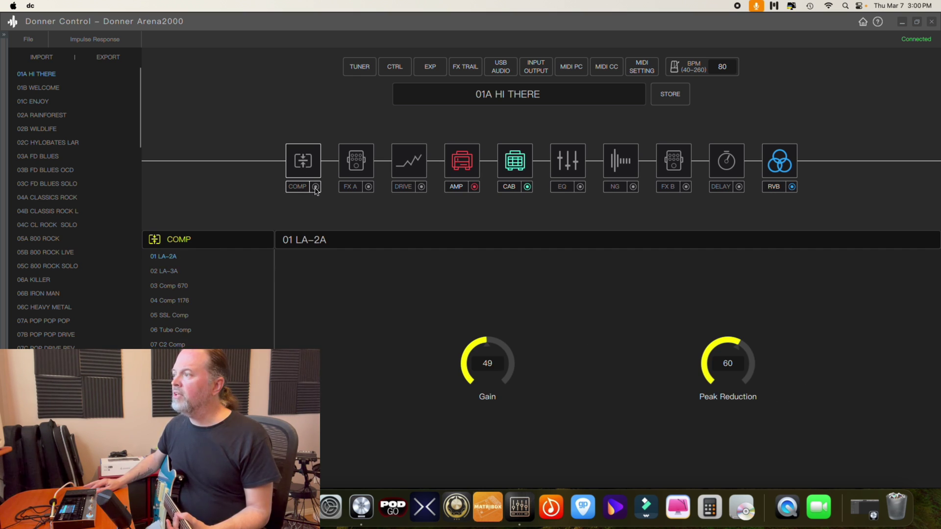
pyautogui.click(316, 188)
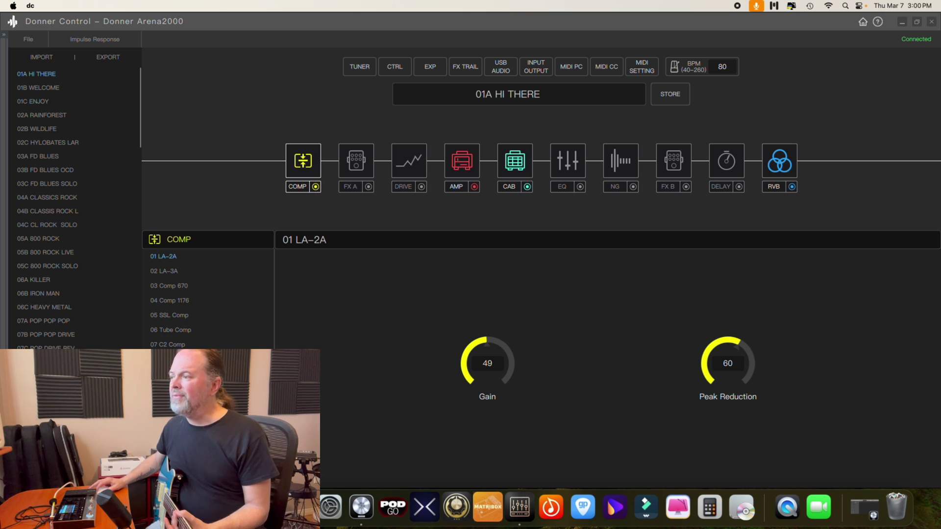
pyautogui.click(725, 66)
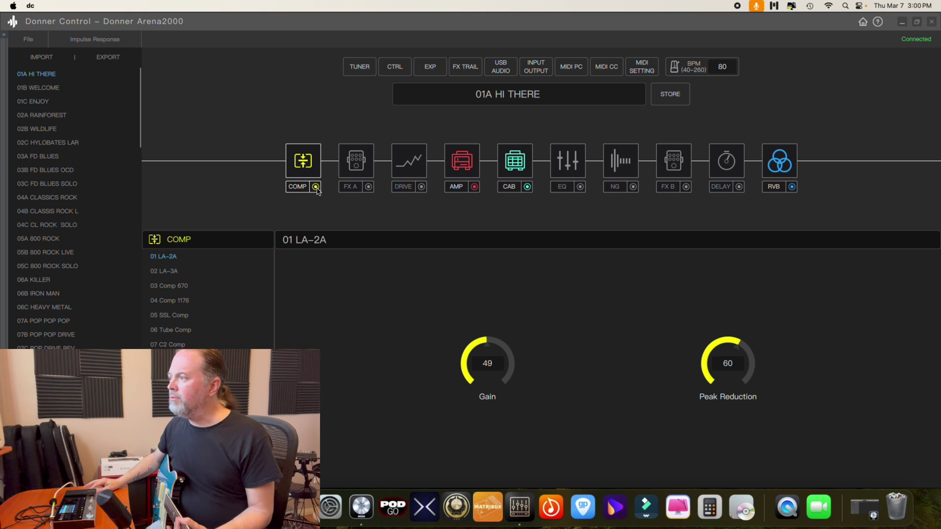
pyautogui.click(317, 188)
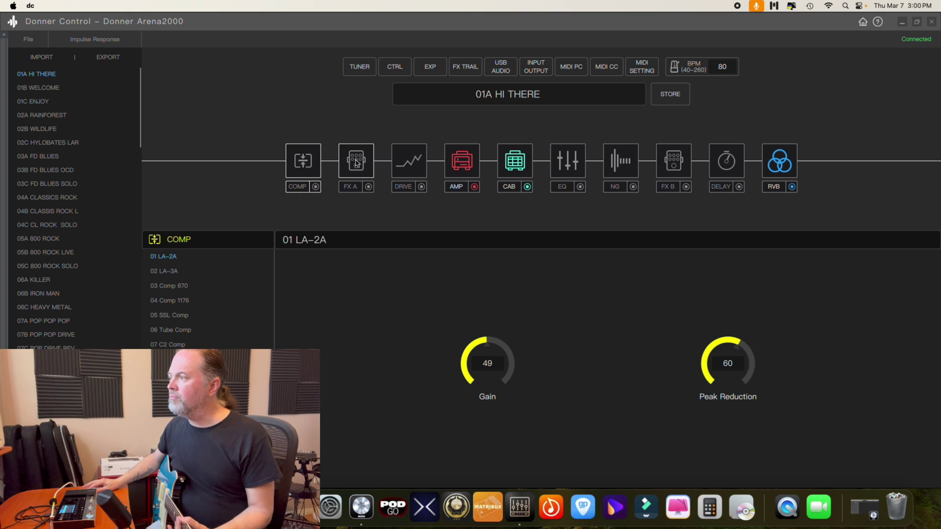
# - Enable the NG block, show its Intelligent Gate settings, and drag it to the chain's front
pyautogui.click(357, 163)
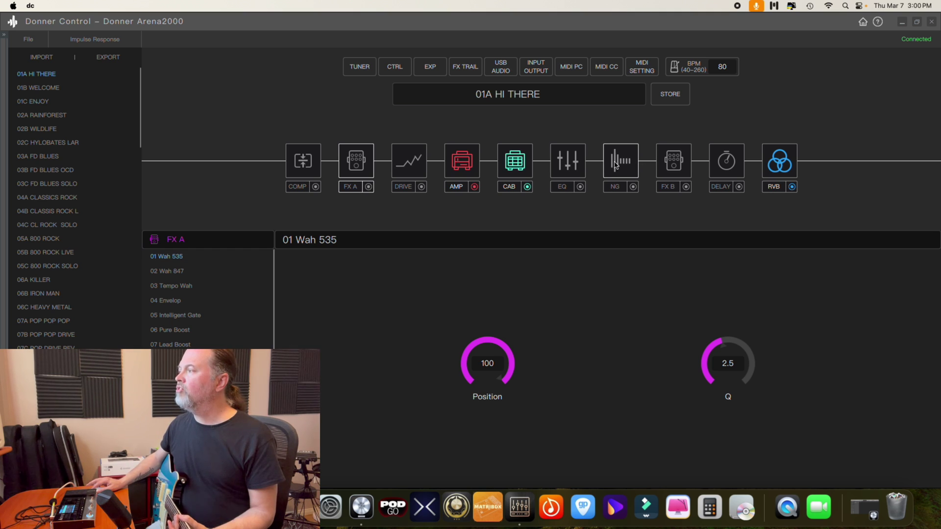
pyautogui.click(633, 188)
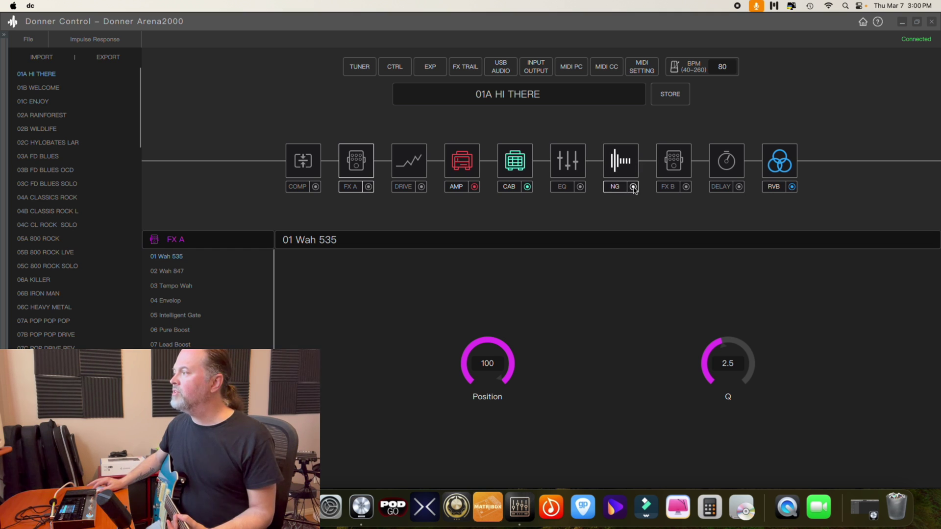
pyautogui.click(619, 164)
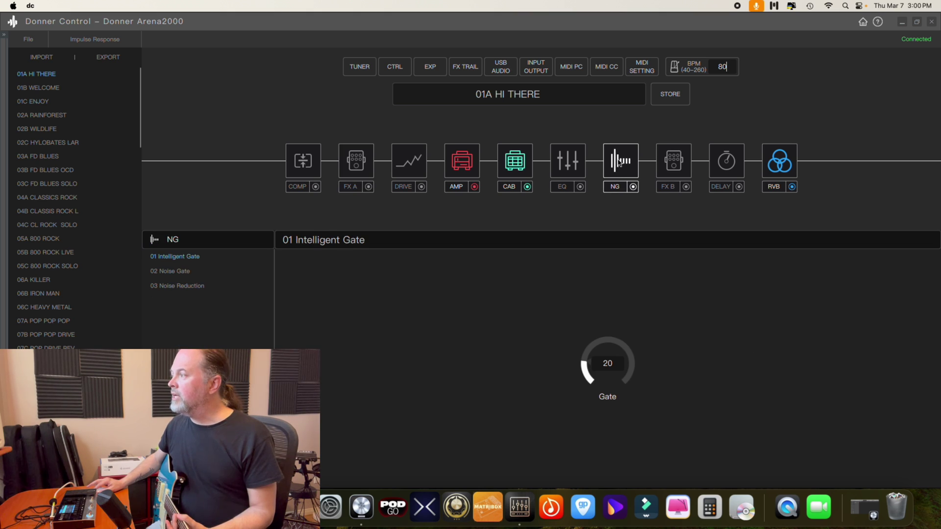
pyautogui.moveTo(619, 163); pyautogui.dragTo(306, 166)
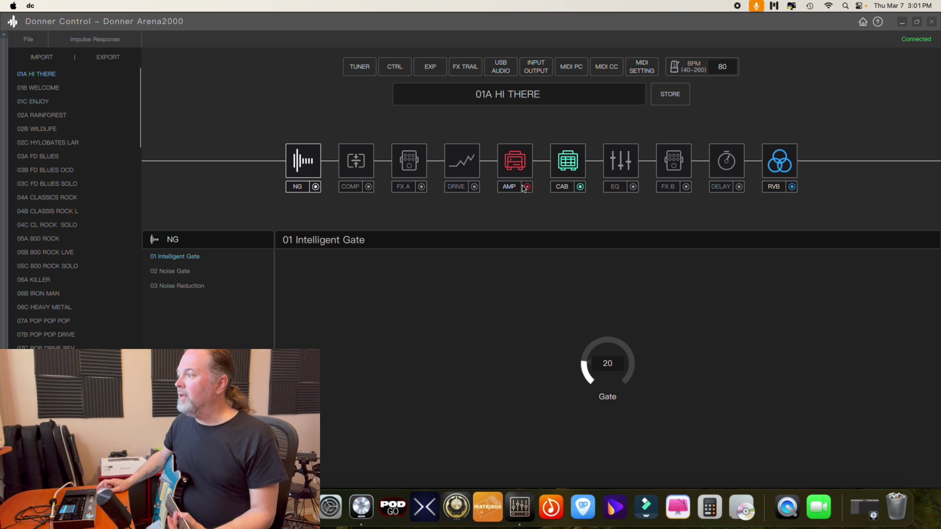
# - Turn the drive on, pick 02 Tube9, and set Volume 21 and Gain 88
pyautogui.click(474, 187)
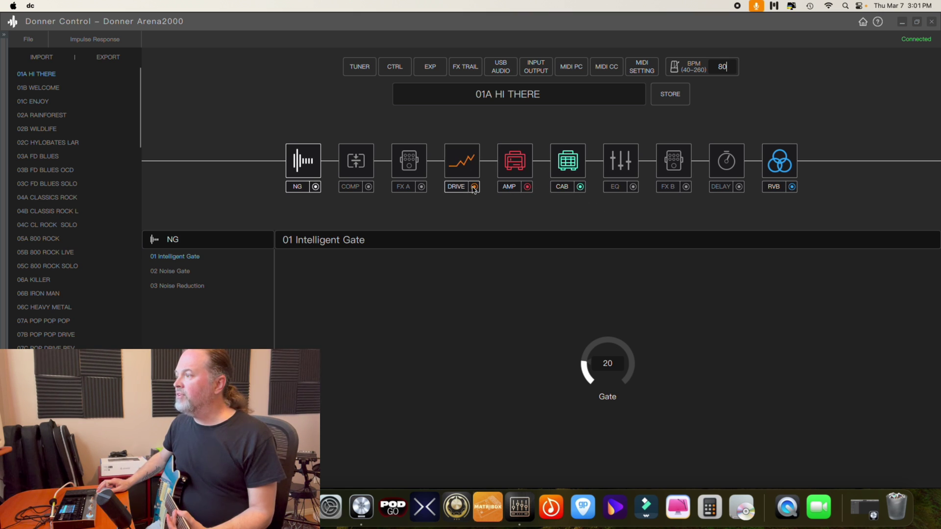
pyautogui.click(462, 164)
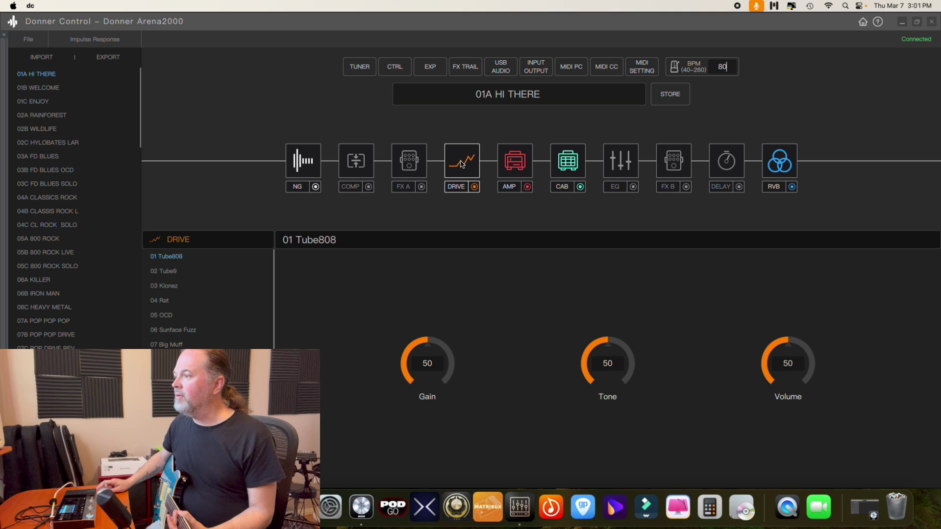
pyautogui.click(171, 272)
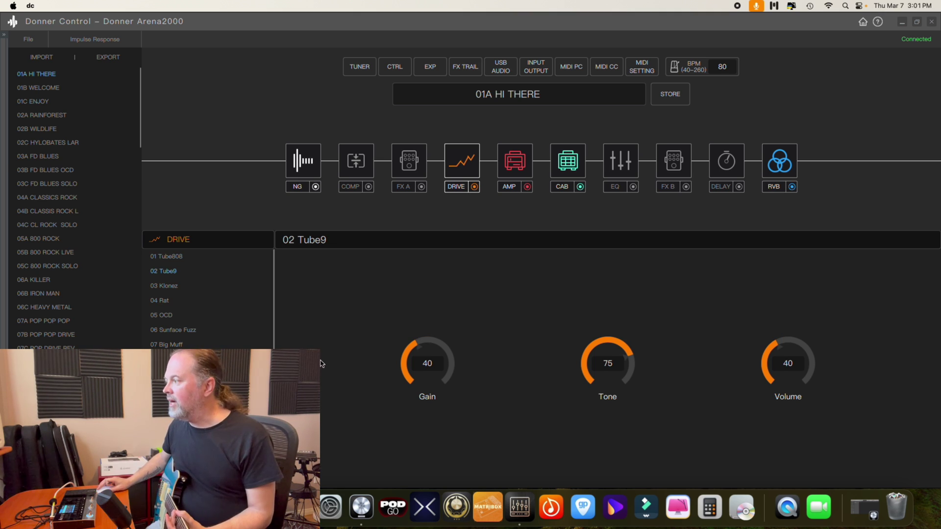
pyautogui.moveTo(771, 357); pyautogui.dragTo(769, 369)
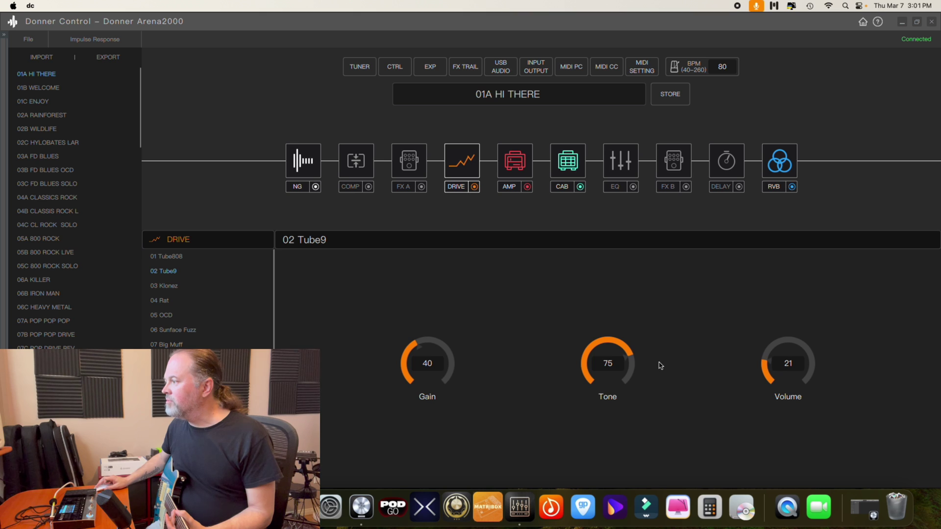
pyautogui.moveTo(407, 361); pyautogui.dragTo(452, 375)
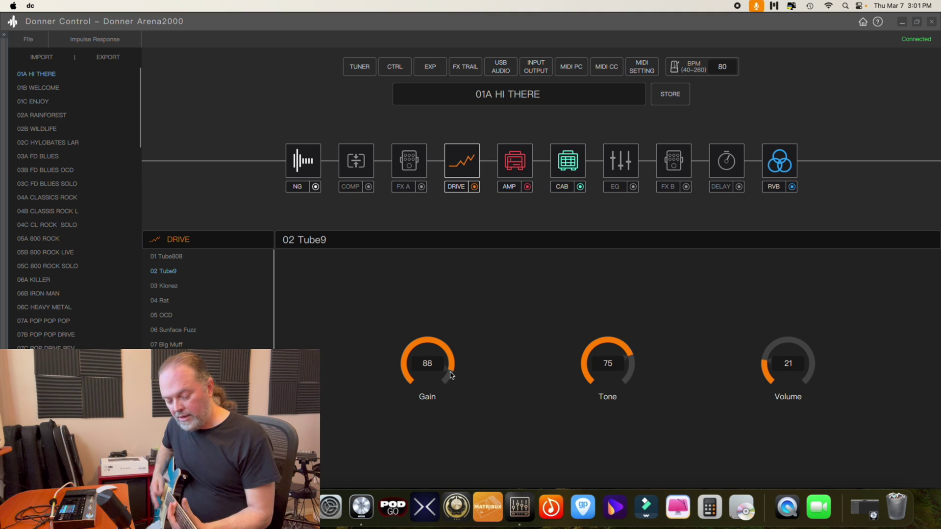